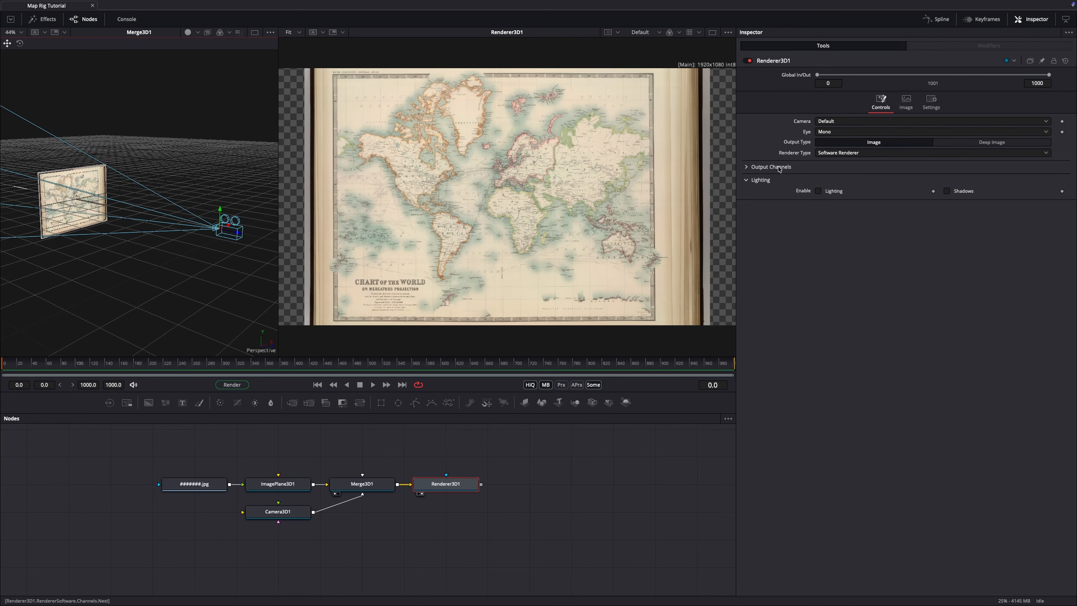
Set Renderer3D1 to the Hardware Renderer and turn off high-quality playback.
{"action": "left_click", "coordinate": [866, 153]}
{"action": "left_click", "coordinate": [851, 140]}
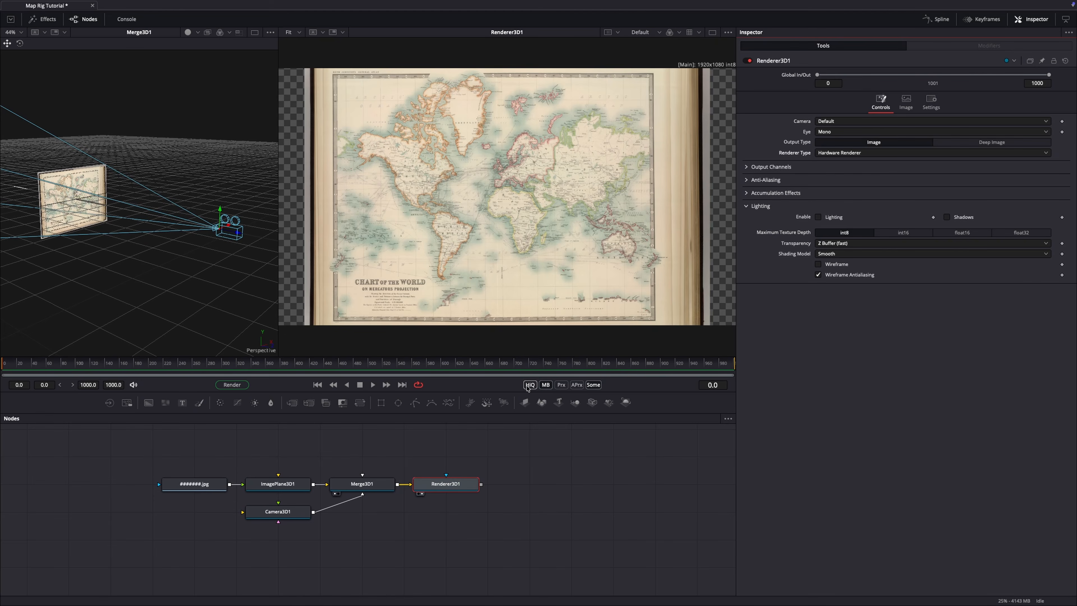
{"action": "right_click", "coordinate": [515, 386]}
{"action": "left_click", "coordinate": [535, 390]}
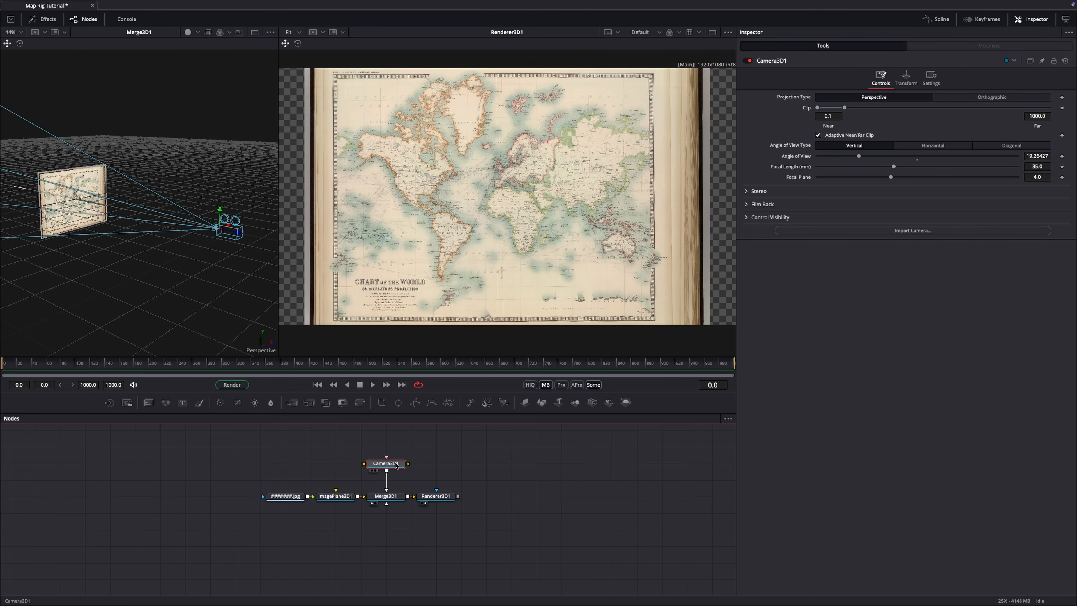
Insert a Transform 3D node between Camera3D1 and Merge3D1.
{"action": "key", "text": "shift+space"}
{"action": "type", "text": "3xf"}
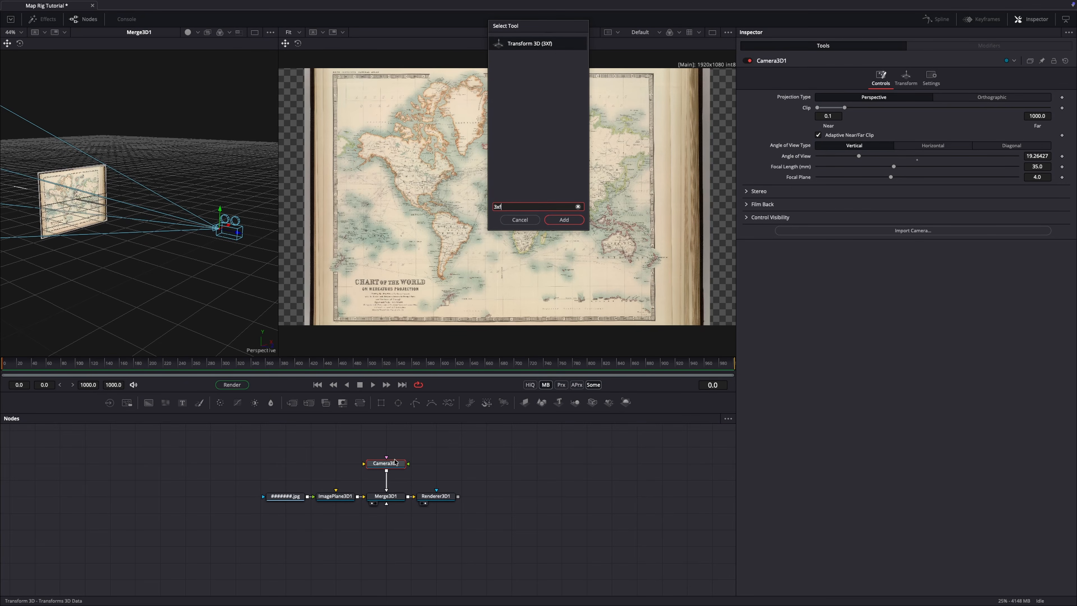
{"action": "key", "text": "Return"}
Add an unconnected Custom Tool node and place it above the camera node.
{"action": "key", "text": "shift+space"}
{"action": "type", "text": "custom"}
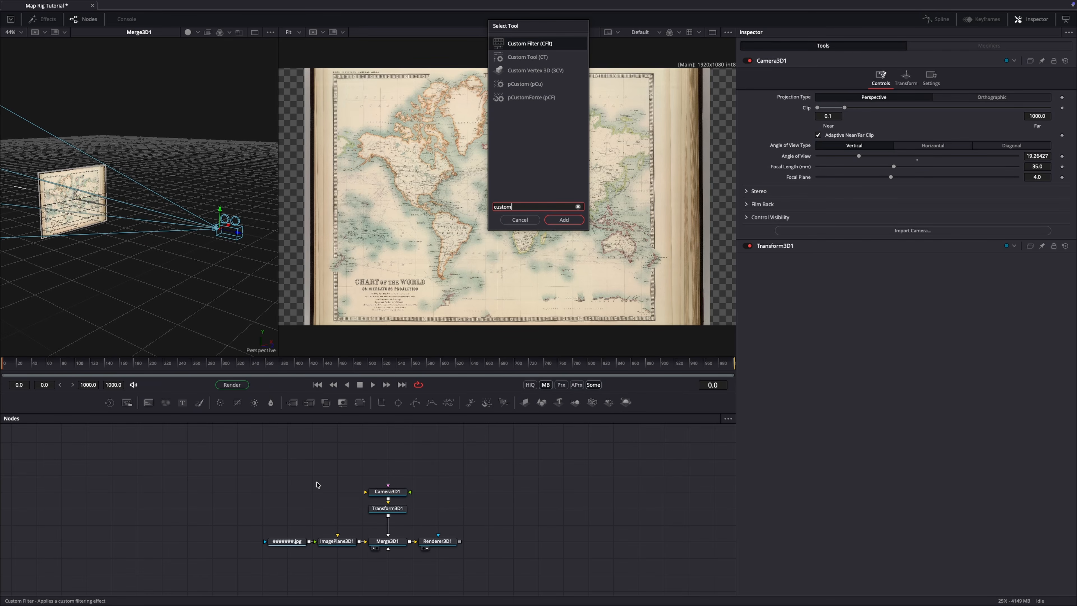
{"action": "key", "text": "Down"}
{"action": "key", "text": "Return"}
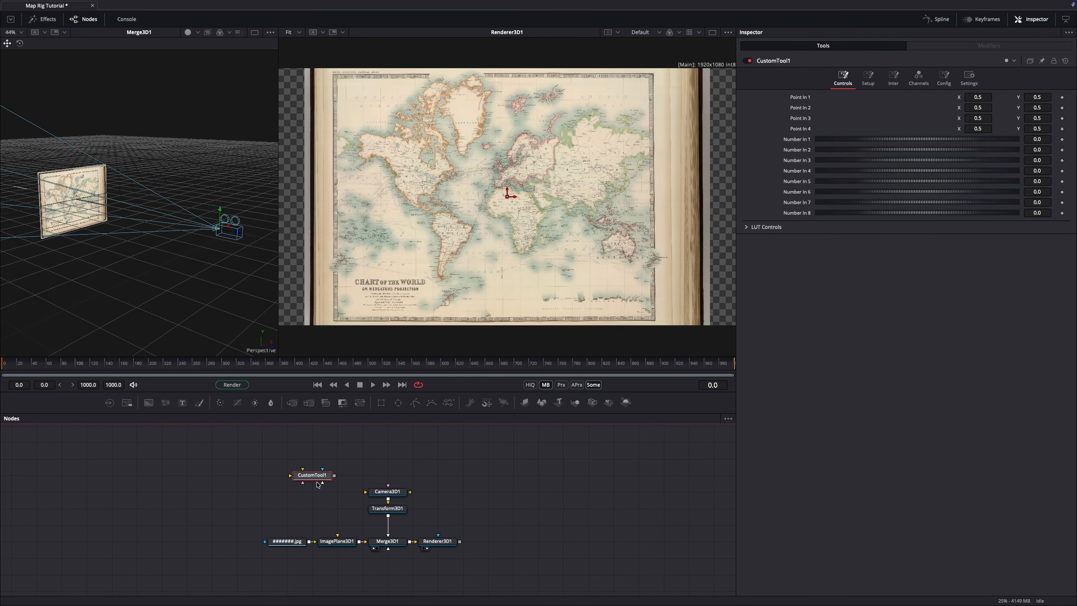
{"action": "left_click_drag", "start_coordinate": [321, 478], "coordinate": [347, 462]}
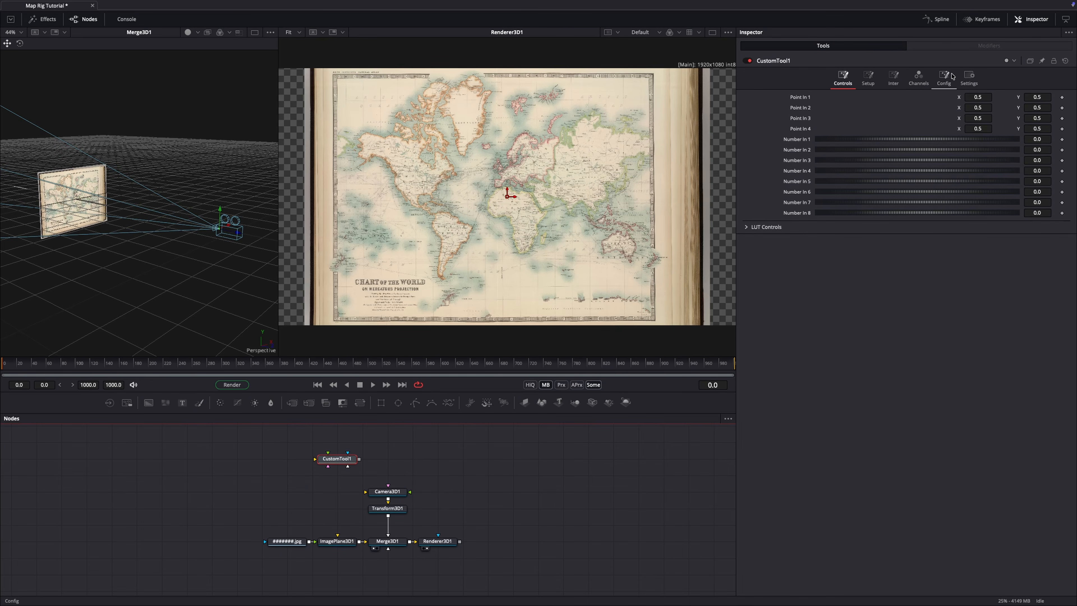
Configure the custom tool to hide all four point controls and all four LUT controls.
{"action": "left_click", "coordinate": [951, 76]}
{"action": "left_click", "coordinate": [747, 136]}
{"action": "left_click", "coordinate": [818, 209]}
{"action": "left_click", "coordinate": [763, 234]}
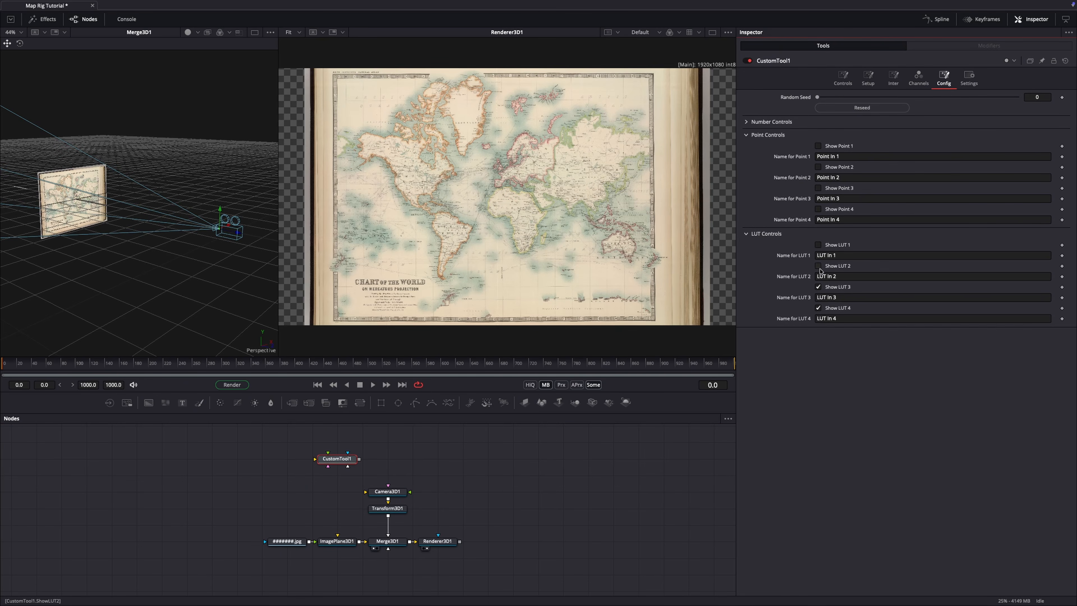
Show only seven number controls on the custom tool and name them X, Y, Z, Pitch, Orbit, Tilt and Focus.
{"action": "left_click", "coordinate": [747, 122]}
{"action": "left_click", "coordinate": [853, 143]}
{"action": "type", "text": "X"}
{"action": "key", "text": "Tab"}
{"action": "type", "text": "Y"}
{"action": "key", "text": "Tab"}
{"action": "type", "text": "Z"}
{"action": "key", "text": "Tab"}
{"action": "type", "text": "Pitch"}
{"action": "key", "text": "Tab"}
{"action": "key", "text": "Tab"}
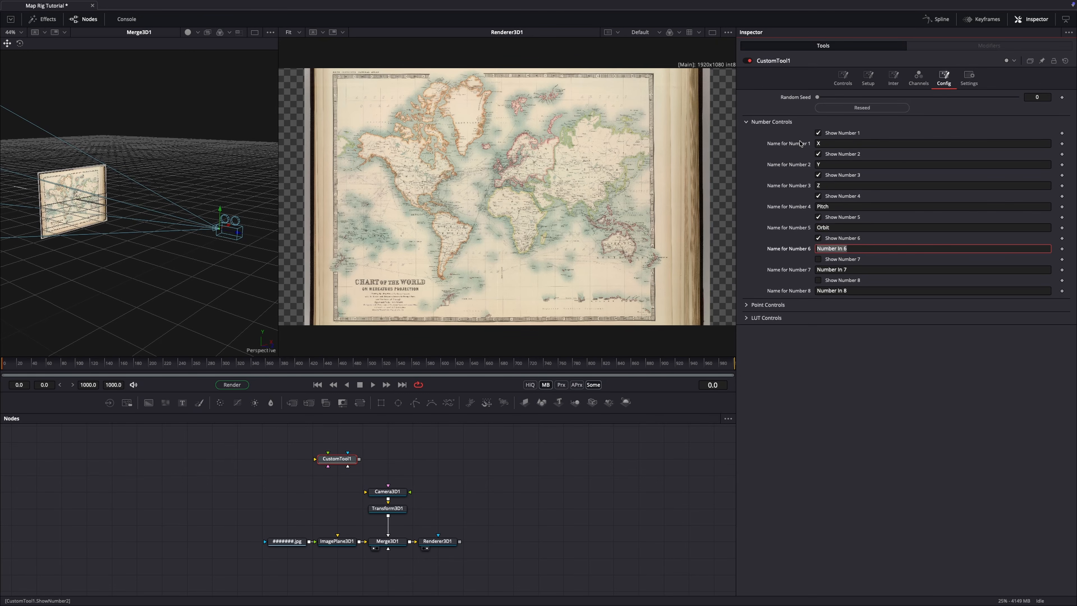
{"action": "key", "text": "Tab"}
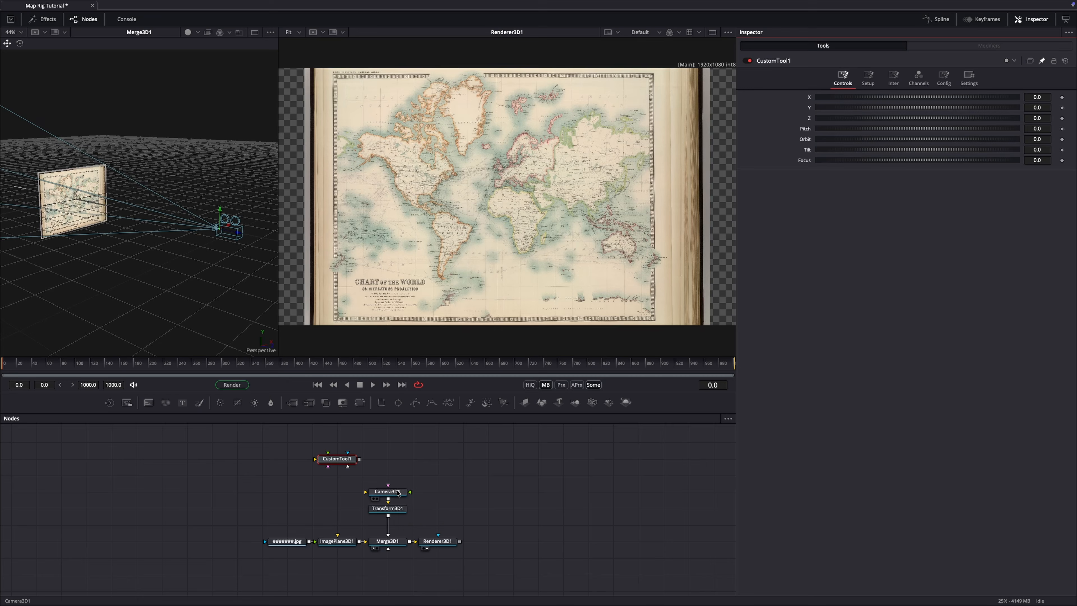
Drive Camera3D1's Z translation with an expression linked to the custom tool's Z control.
{"action": "left_click", "coordinate": [398, 493]}
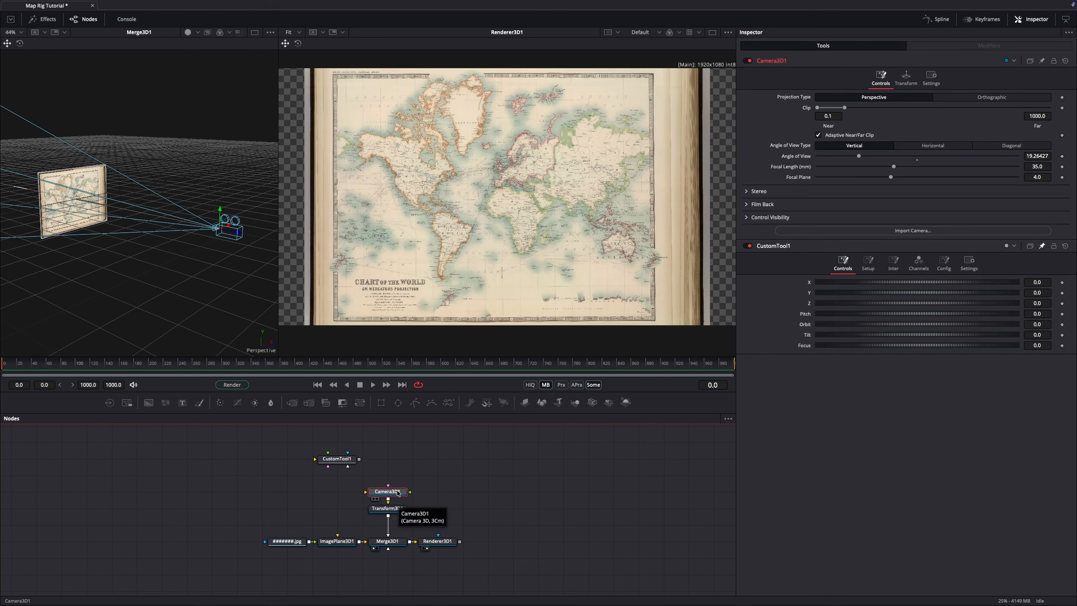
{"action": "left_click", "coordinate": [906, 81]}
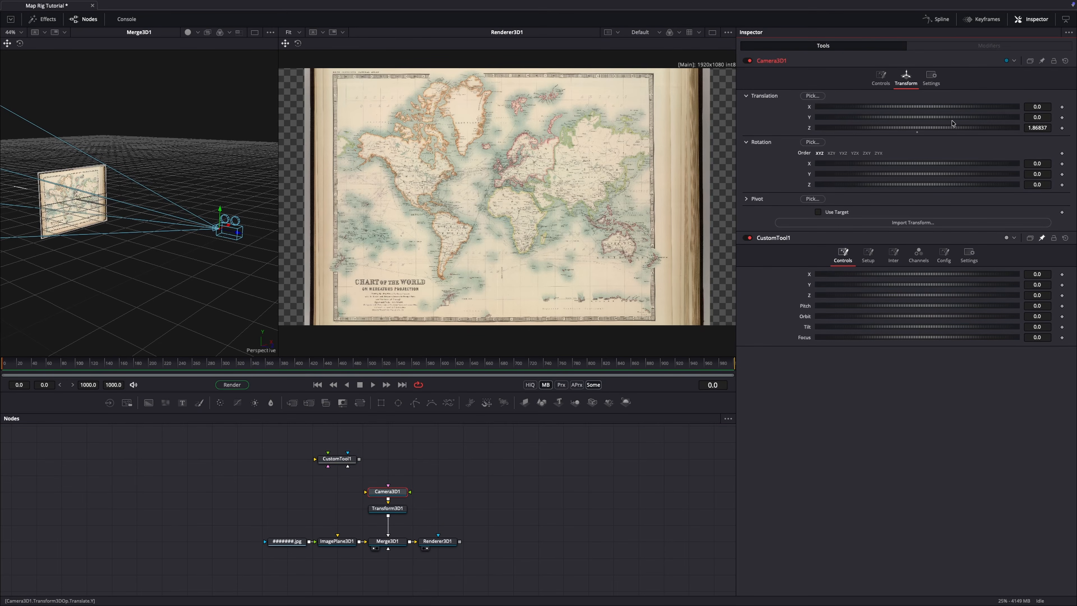
{"action": "left_click", "coordinate": [1040, 127]}
{"action": "type", "text": "="}
{"action": "key", "text": "Return"}
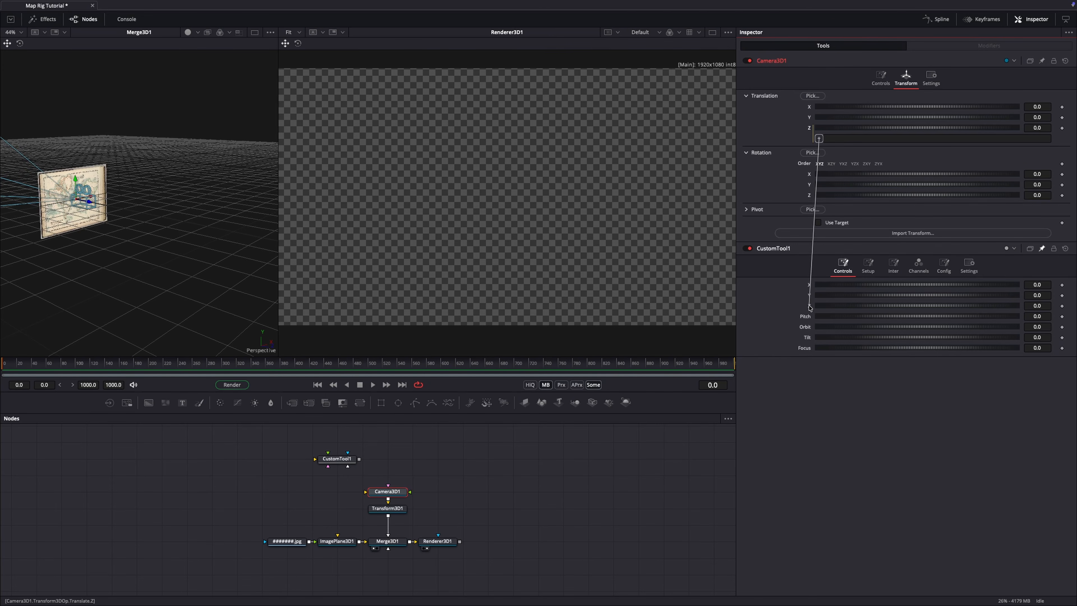
{"action": "left_click_drag", "start_coordinate": [810, 305], "coordinate": [809, 306]}
Raise the custom tool's Z control to 1.134 to pull the camera back from the map.
{"action": "left_click_drag", "start_coordinate": [1032, 305], "coordinate": [1046, 306]}
{"action": "left_click_drag", "start_coordinate": [1046, 306], "coordinate": [1073, 306]}
{"action": "left_click", "coordinate": [899, 139]}
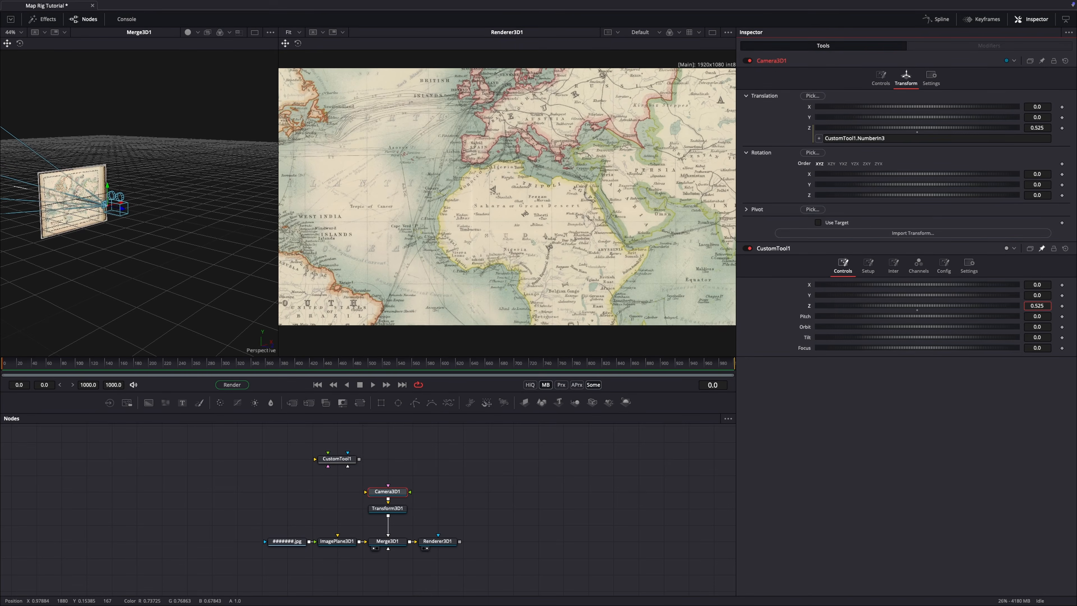
{"action": "mouse_move", "coordinate": [1037, 305]}
{"action": "left_mouse_down"}
{"action": "mouse_move", "coordinate": [1066, 305]}
{"action": "mouse_move", "coordinate": [1055, 306]}
{"action": "left_mouse_up"}
Link Camera3D1's Focal Plane to the custom tool's Focus control with an expression.
{"action": "left_click", "coordinate": [876, 76]}
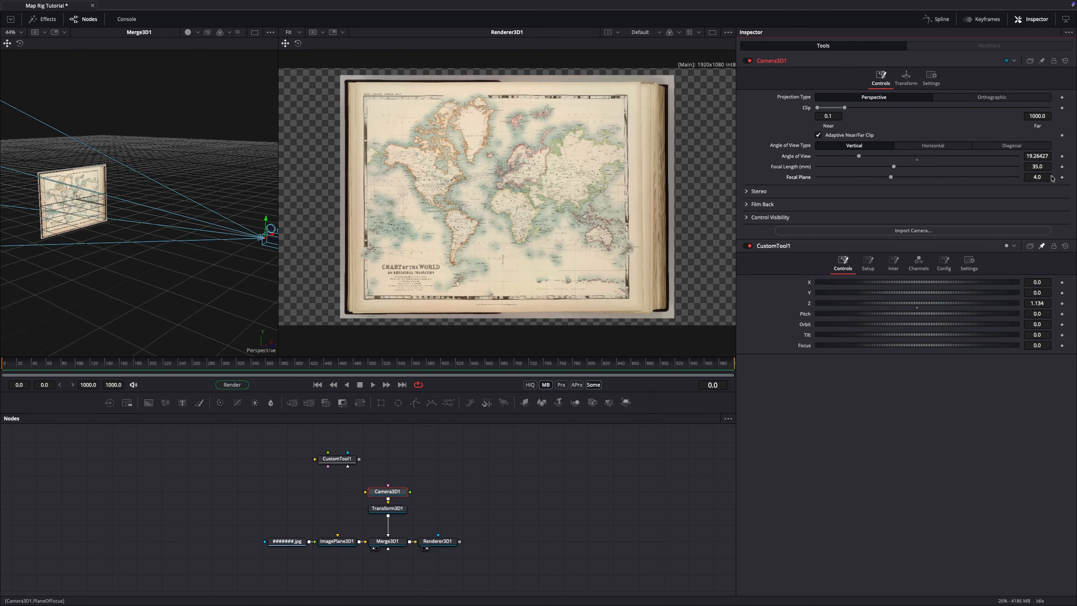
{"action": "type", "text": "="}
{"action": "key", "text": "Return"}
{"action": "left_click_drag", "start_coordinate": [781, 352], "coordinate": [805, 359]}
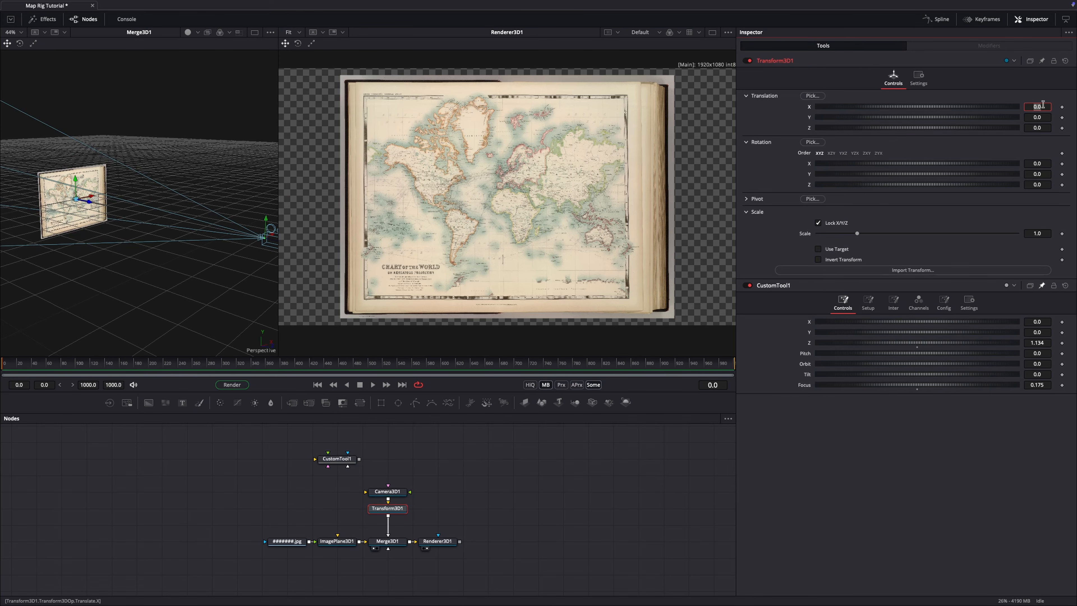
Enable expressions on Transform3D1's X and Y translation and on its X, Y and Z rotation.
{"action": "key", "text": "Tab"}
{"action": "type", "text": "="}
{"action": "key", "text": "Tab"}
{"action": "key", "text": "Tab"}
{"action": "type", "text": "="}
{"action": "key", "text": "Tab"}
{"action": "type", "text": "="}
{"action": "key", "text": "Tab"}
{"action": "type", "text": "="}
{"action": "key", "text": "Tab"}
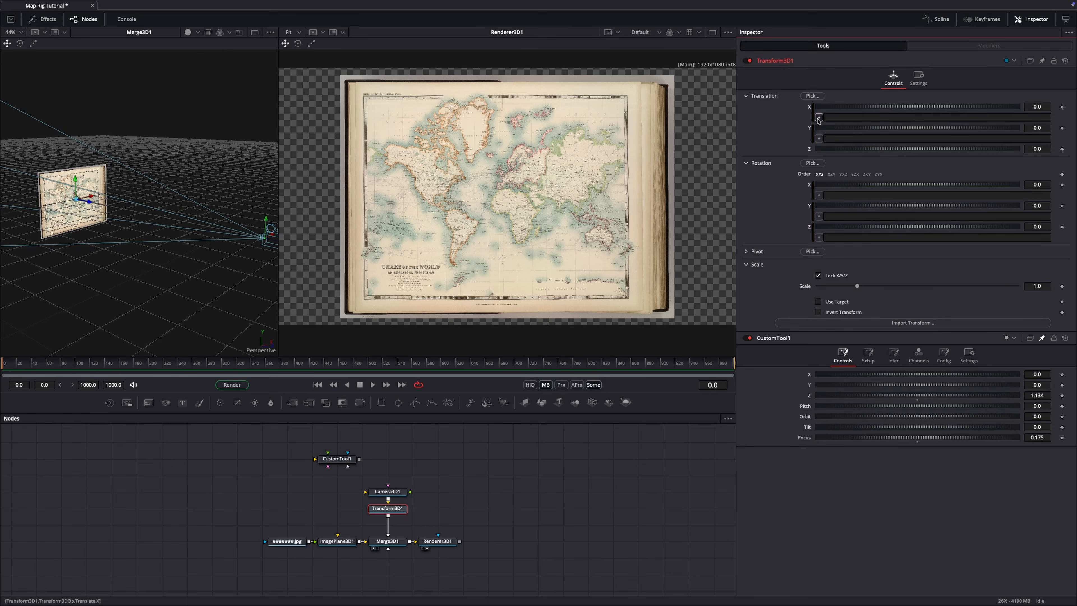
Link Transform3D1's X and Y translation to the custom tool's X and Y controls, each multiplied by 5.
{"action": "left_click_drag", "start_coordinate": [894, 316], "coordinate": [810, 374]}
{"action": "type", "text": "*5"}
{"action": "left_click_drag", "start_coordinate": [819, 138], "coordinate": [811, 385]}
{"action": "type", "text": "*5"}
Link Transform3D1's X, Y and Z rotation to the custom tool's Pitch, Tilt and Orbit controls, each multiplied by 40.
{"action": "left_click_drag", "start_coordinate": [819, 195], "coordinate": [875, 275]}
{"action": "left_click_drag", "start_coordinate": [819, 405], "coordinate": [809, 406]}
{"action": "type", "text": "*40"}
{"action": "left_click_drag", "start_coordinate": [819, 216], "coordinate": [786, 229]}
{"action": "left_click_drag", "start_coordinate": [768, 382], "coordinate": [808, 427]}
{"action": "type", "text": "*40"}
{"action": "left_click_drag", "start_coordinate": [819, 237], "coordinate": [805, 418]}
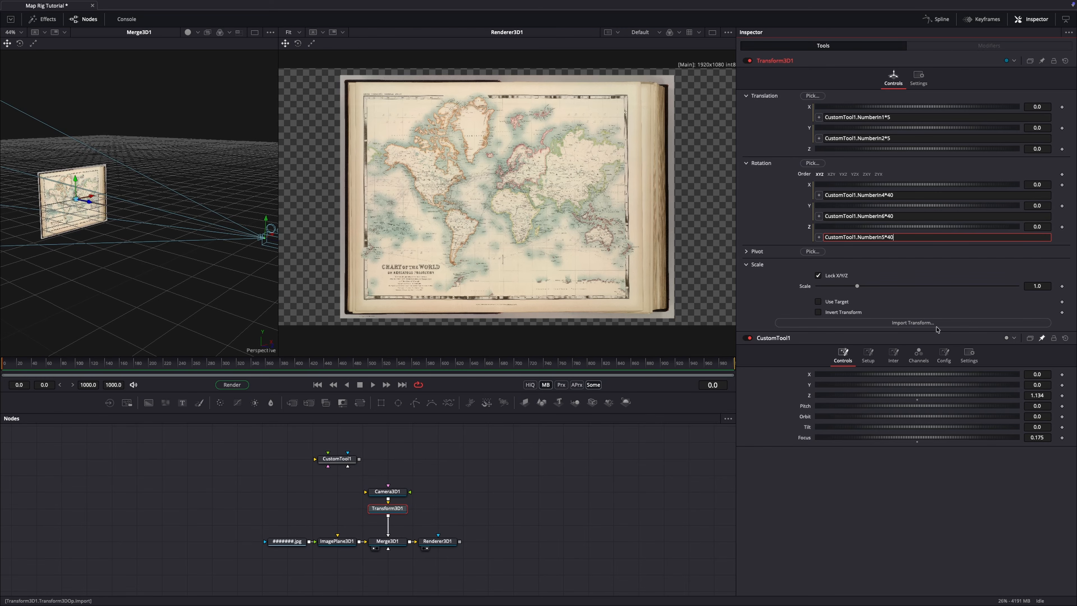
{"action": "key", "text": "Return"}
Pose the camera over Spain and Morocco with X -0.005, Y 0.005, Z 0.059, Pitch 1.59 and Orbit -0.456.
{"action": "left_click_drag", "start_coordinate": [842, 406], "coordinate": [805, 418]}
{"action": "double_click", "coordinate": [805, 406]}
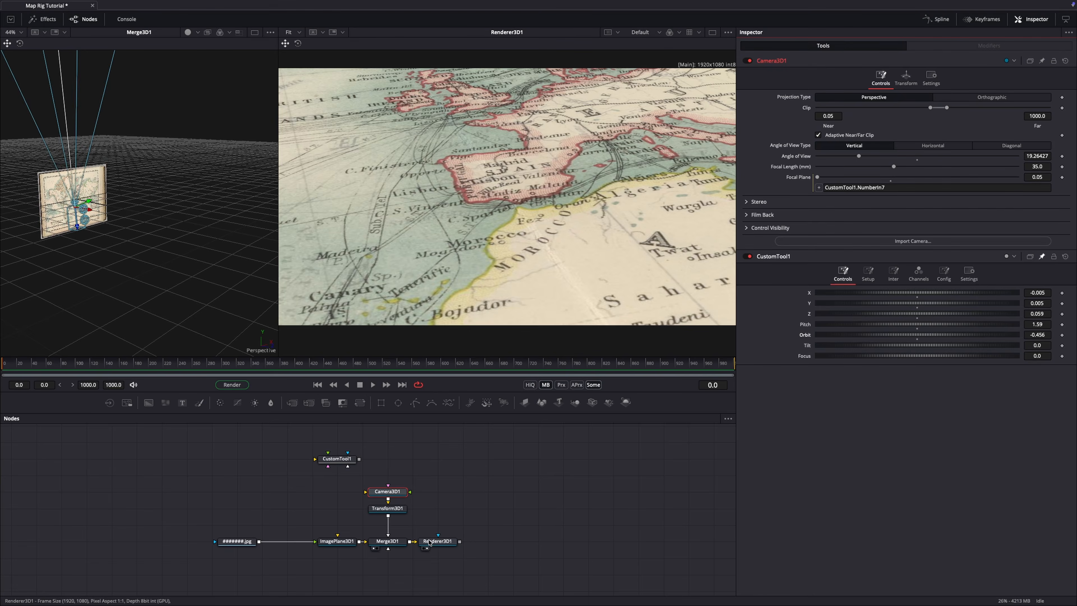
Enable Renderer3D1's accumulation effects and tune the depth of field with quality 10, DoF blur 0.006 and Focus 0.147.
{"action": "left_click", "coordinate": [430, 543]}
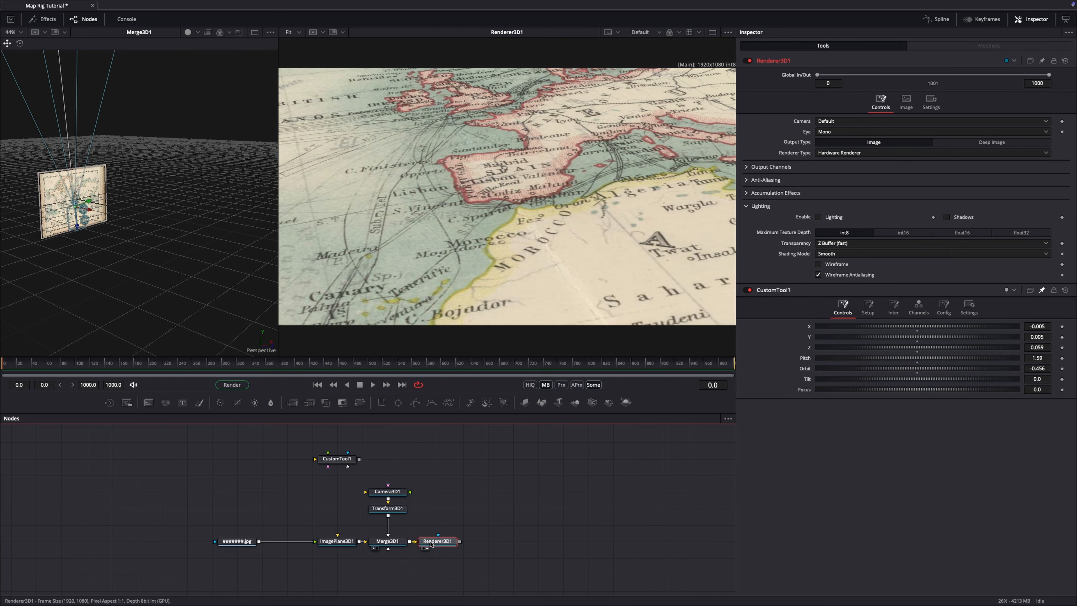
{"action": "left_click", "coordinate": [751, 193]}
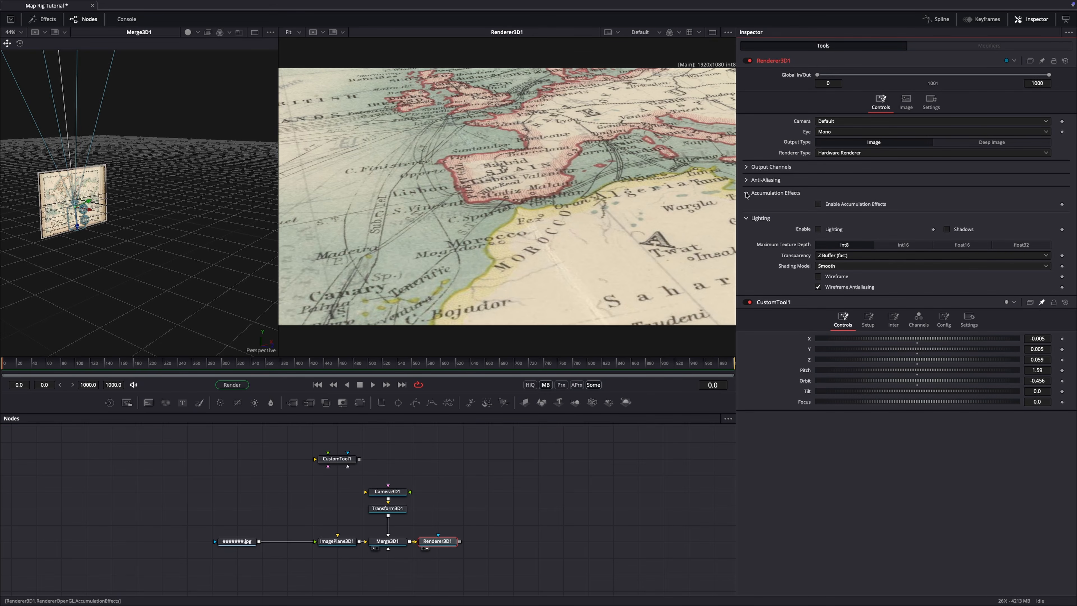
{"action": "left_click", "coordinate": [817, 205]}
{"action": "left_click", "coordinate": [1035, 433]}
{"action": "type", "text": "0.008"}
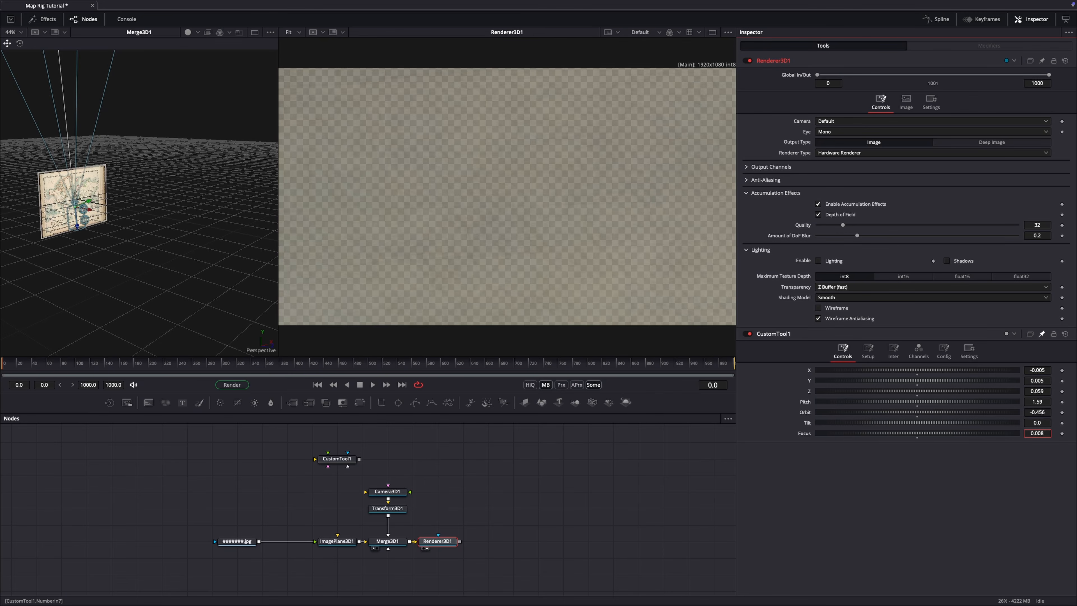
{"action": "left_click_drag", "start_coordinate": [1037, 434], "coordinate": [1064, 433]}
{"action": "left_click_drag", "start_coordinate": [856, 236], "coordinate": [820, 237]}
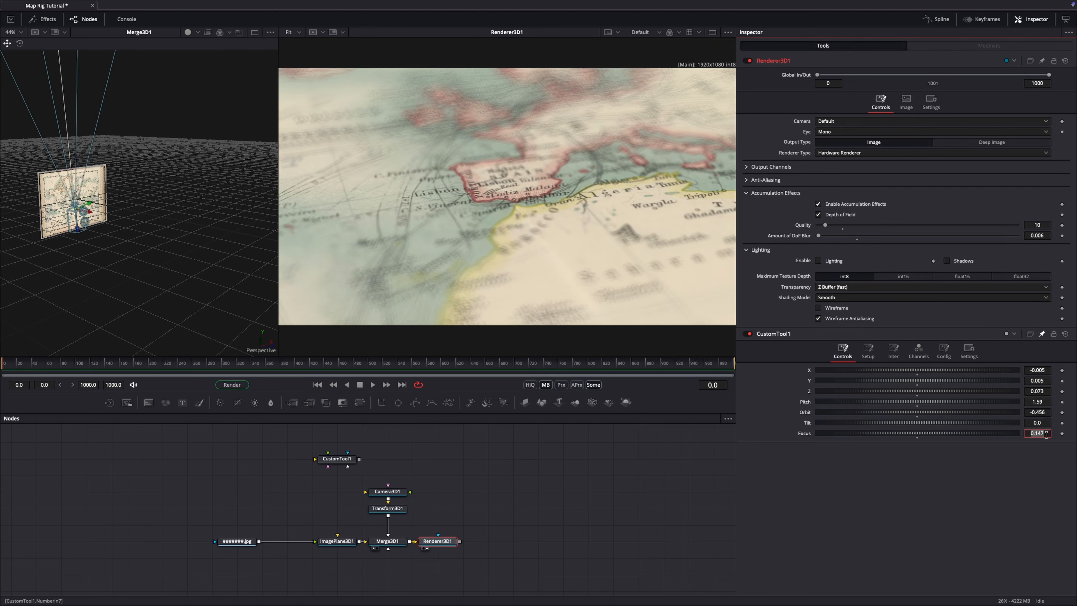
Drive the custom tool's Focus control from its own Z control with the expression NumberIn3*2.
{"action": "type", "text": "="}
{"action": "key", "text": "Return"}
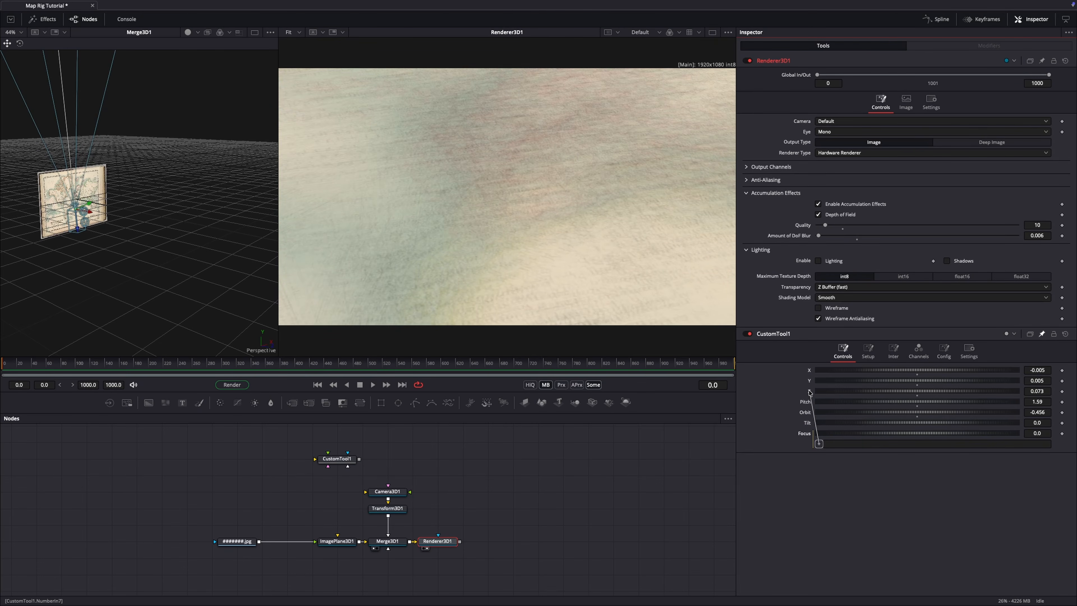
{"action": "left_click_drag", "start_coordinate": [809, 392], "coordinate": [811, 394]}
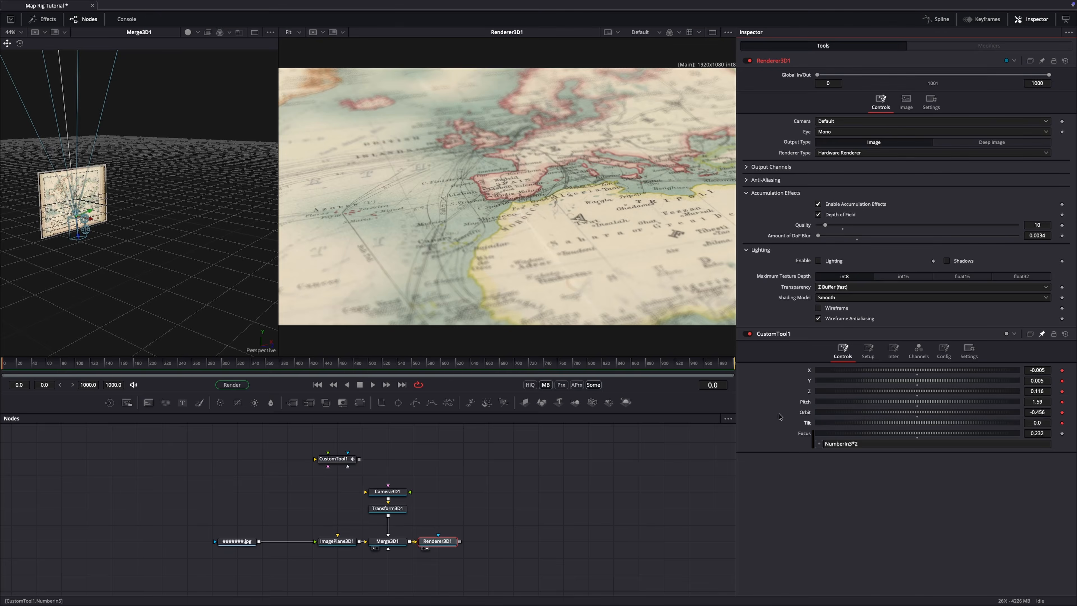
Keyframe the custom tool's camera move at frame 134 with Pitch 0, Orbit 0 and a larger Z distance.
{"action": "left_click", "coordinate": [57, 363]}
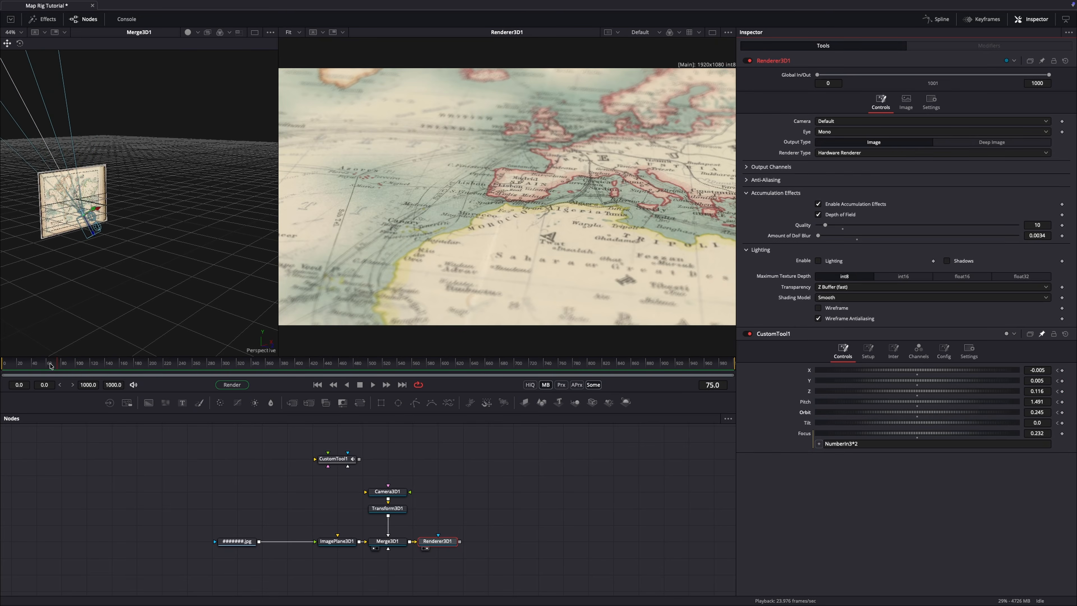
{"action": "left_click", "coordinate": [334, 458]}
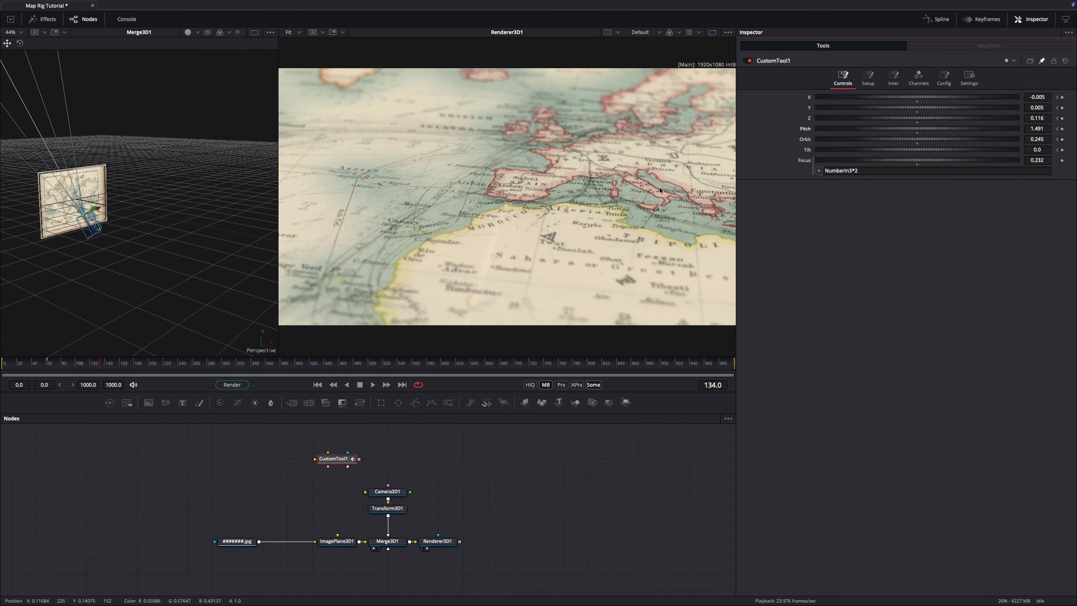
{"action": "double_click", "coordinate": [1036, 129]}
{"action": "type", "text": "0"}
{"action": "double_click", "coordinate": [1036, 139]}
{"action": "type", "text": "0"}
{"action": "left_click_drag", "start_coordinate": [1036, 118], "coordinate": [1018, 108]}
Keyframe a close view near Panama at about frame 200 with X -0.036, Y -0.009, Z 0.048, Pitch 1.601 and Orbit -0.577.
{"action": "left_click", "coordinate": [149, 363]}
{"action": "left_click_drag", "start_coordinate": [1036, 118], "coordinate": [1013, 118]}
{"action": "mouse_move", "coordinate": [1037, 108]}
{"action": "left_mouse_down"}
{"action": "mouse_move", "coordinate": [1047, 107]}
{"action": "mouse_move", "coordinate": [1021, 97]}
{"action": "left_mouse_up"}
{"action": "left_click_drag", "start_coordinate": [1036, 128], "coordinate": [1017, 139]}
Smooth CustomTool1's animation curves in the spline editor.
{"action": "left_click", "coordinate": [170, 363]}
{"action": "left_click", "coordinate": [938, 19]}
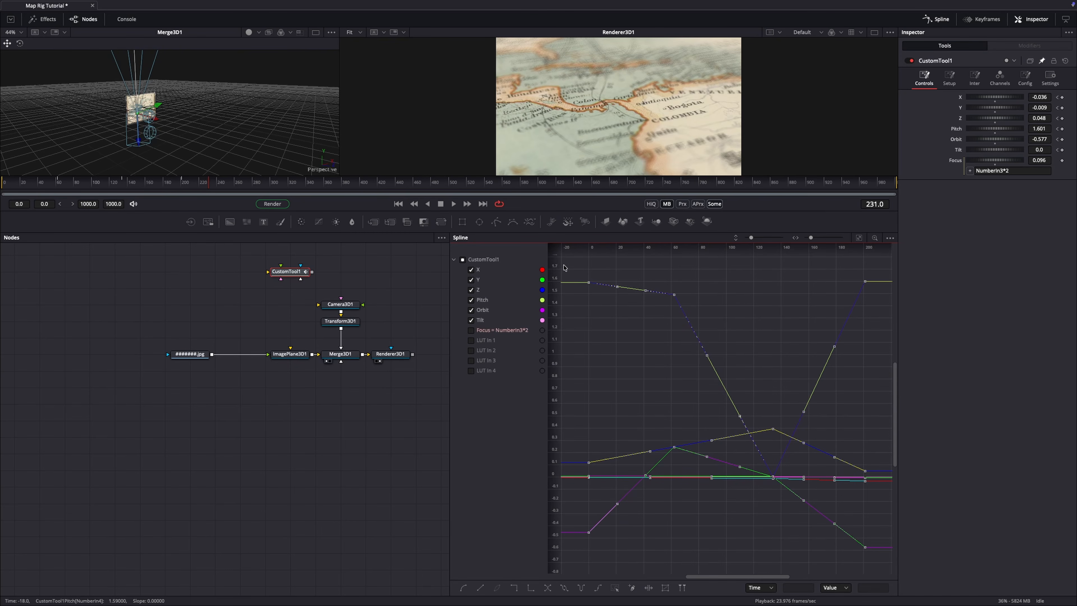
{"action": "key", "text": "s"}
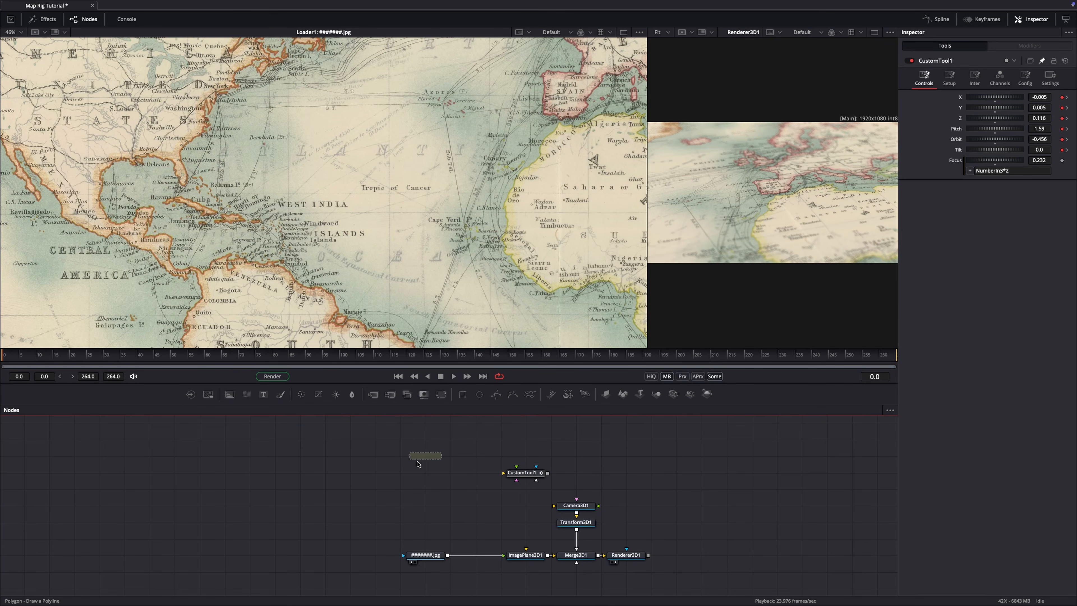
Add a Background masked by a Polygon and merge it over the map image ahead of ImagePlane3D1.
{"action": "left_click_drag", "start_coordinate": [417, 461], "coordinate": [420, 462]}
{"action": "left_click_drag", "start_coordinate": [230, 394], "coordinate": [437, 467]}
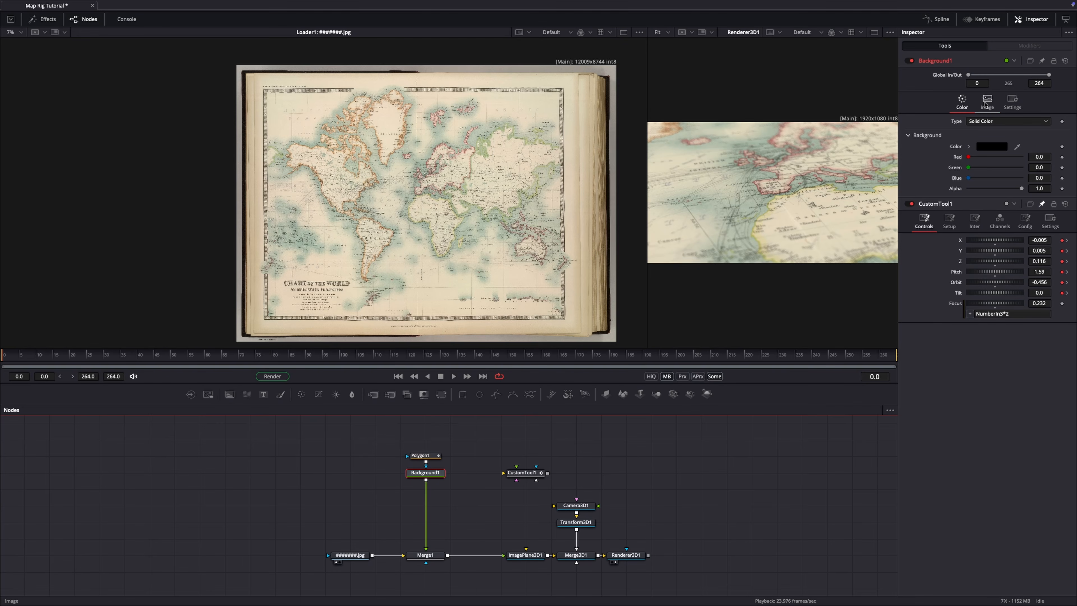
{"action": "left_click", "coordinate": [986, 102]}
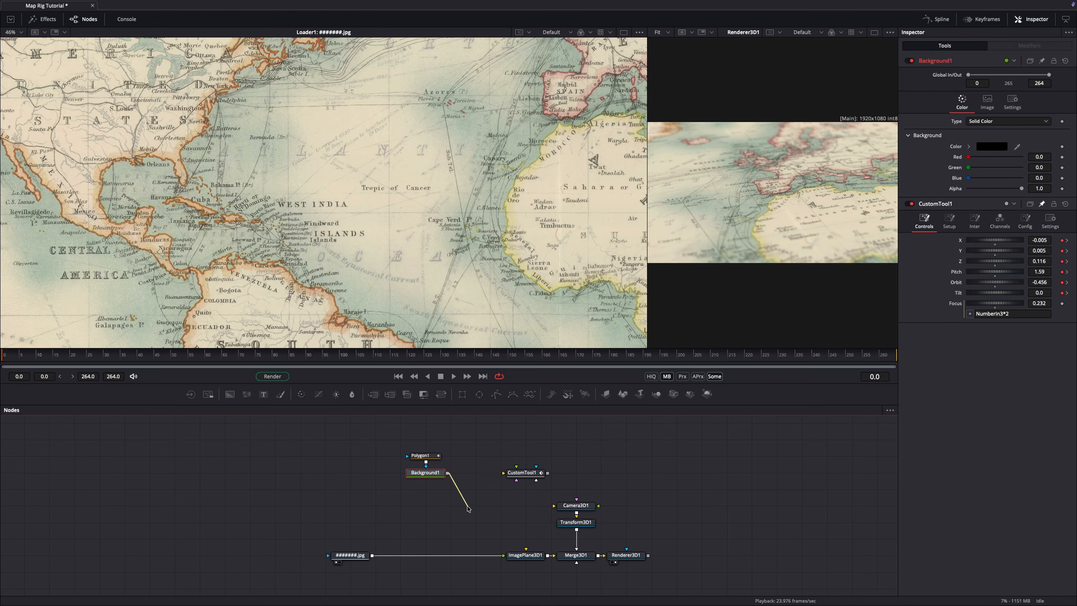
{"action": "left_click_drag", "start_coordinate": [375, 556], "coordinate": [373, 556]}
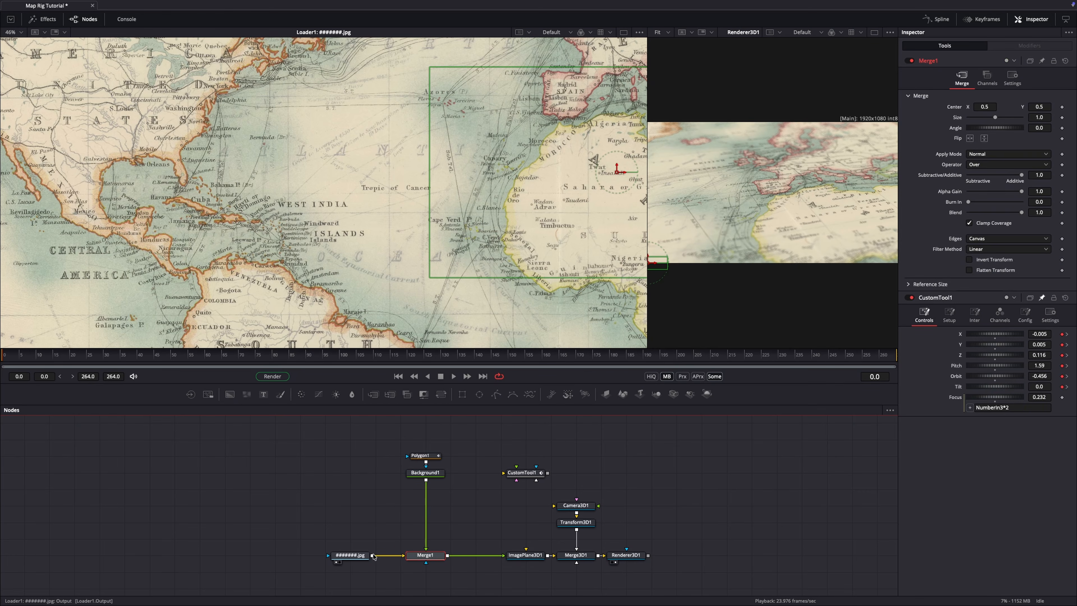
Draw an open polygon route from Portugal across the Atlantic to Panama with a border width of 0.00169.
{"action": "scroll", "coordinate": [463, 192], "scroll_direction": "down", "scroll_amount": 3}
{"action": "scroll", "coordinate": [463, 192], "scroll_direction": "down", "scroll_amount": 5}
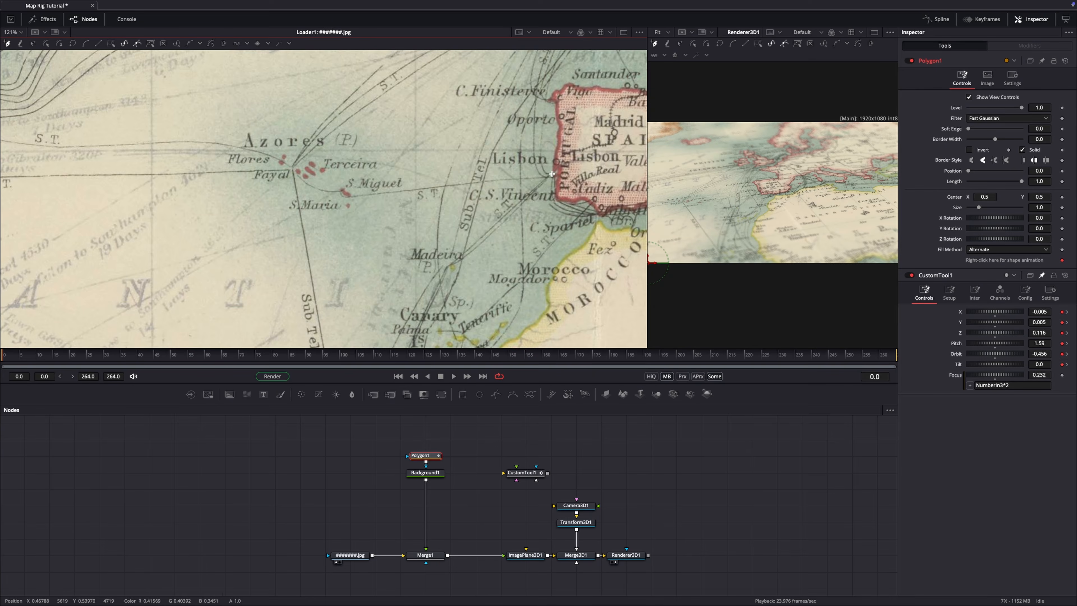
{"action": "scroll", "coordinate": [501, 229], "scroll_direction": "down", "scroll_amount": 3}
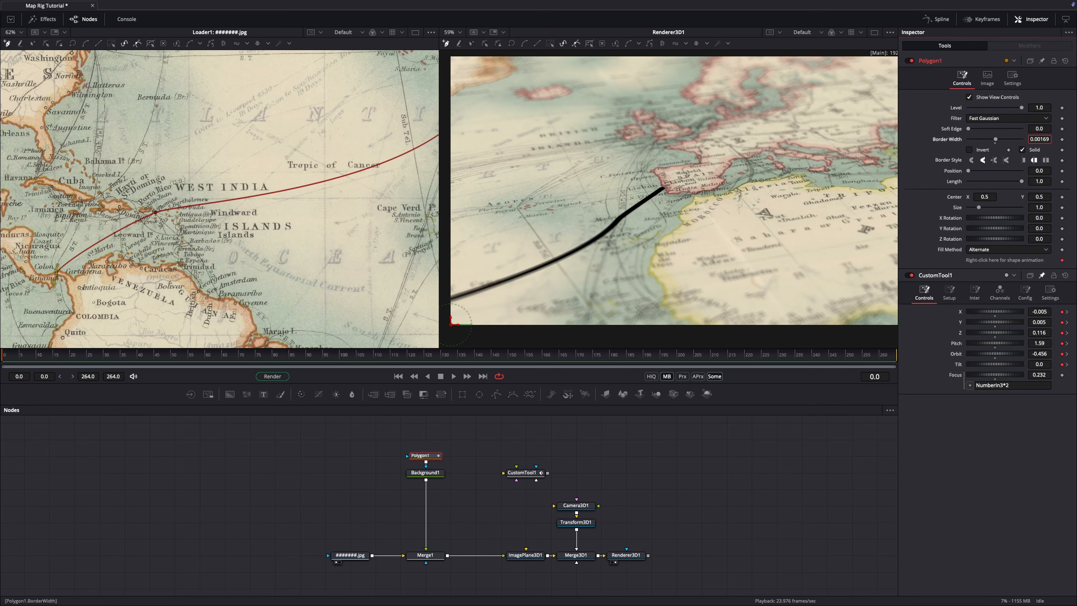
Insert a Glow node directly after Background1, between it and Merge1.
{"action": "left_click", "coordinate": [432, 474]}
{"action": "key", "text": "ctrl+space"}
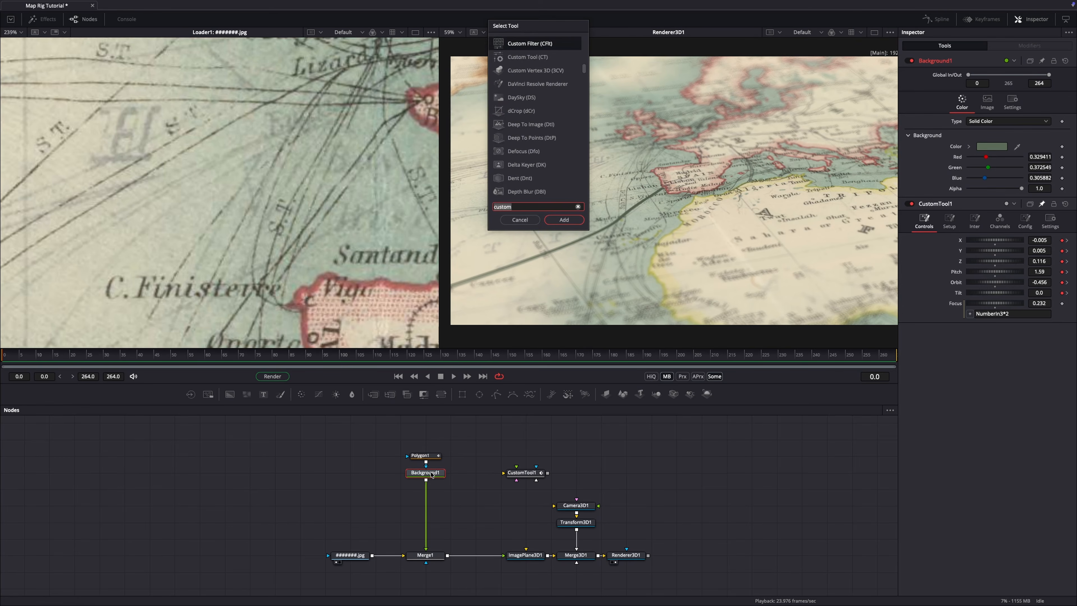
{"action": "key", "text": "BackSpace"}
{"action": "key", "text": "BackSpace"}
{"action": "key", "text": "BackSpace"}
{"action": "key", "text": "BackSpace"}
{"action": "key", "text": "BackSpace"}
{"action": "key", "text": "BackSpace"}
{"action": "type", "text": "glow"}
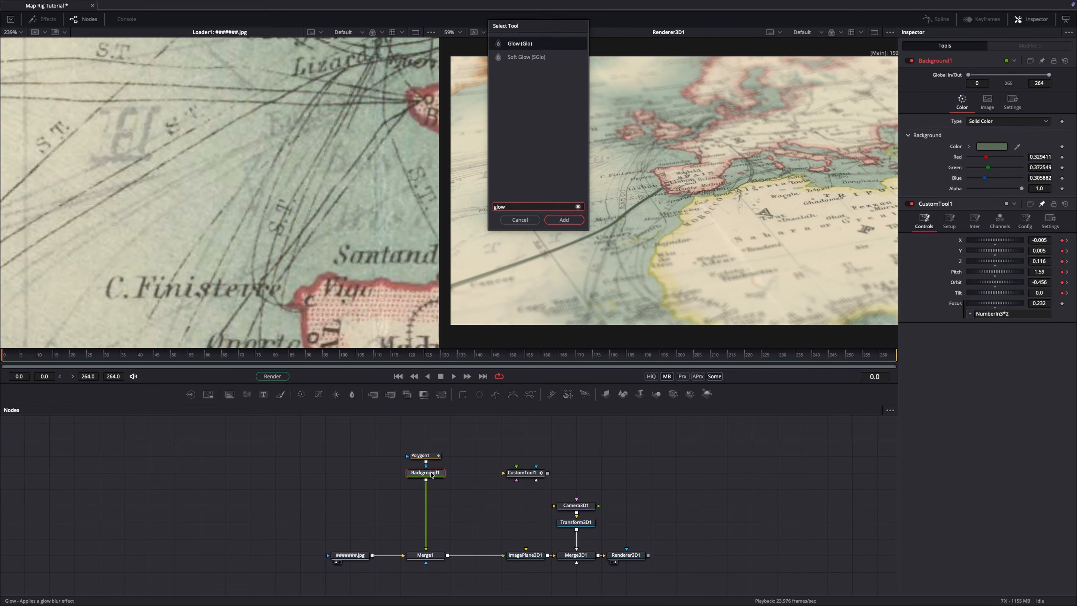
{"action": "key", "text": "Return"}
Set Merge1's apply mode to Multiply so the route line blends into the map.
{"action": "left_click", "coordinate": [425, 555]}
{"action": "left_click", "coordinate": [1008, 153]}
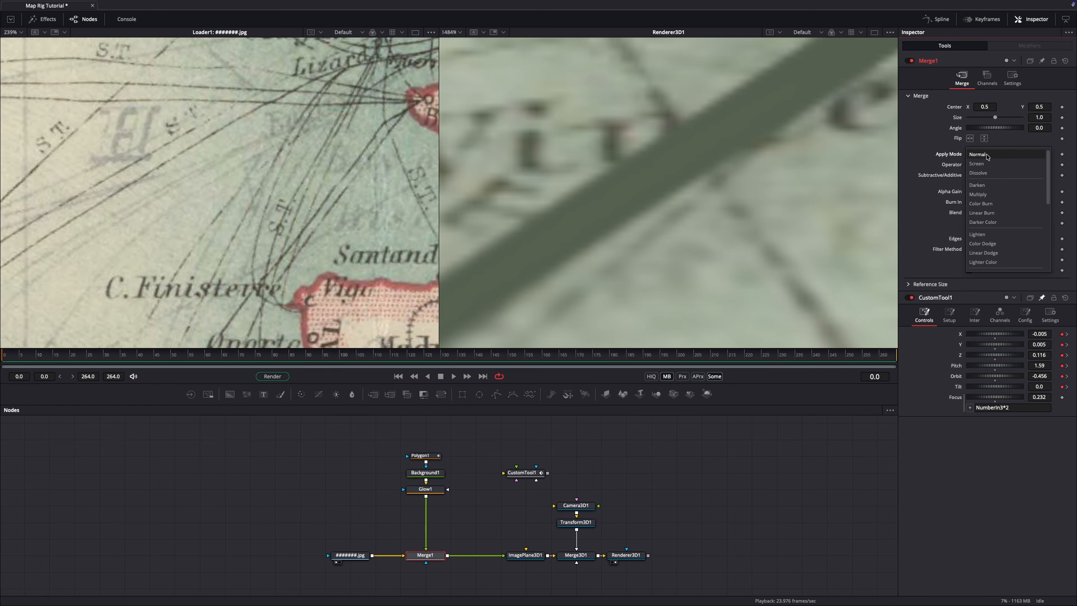
{"action": "left_click", "coordinate": [989, 193]}
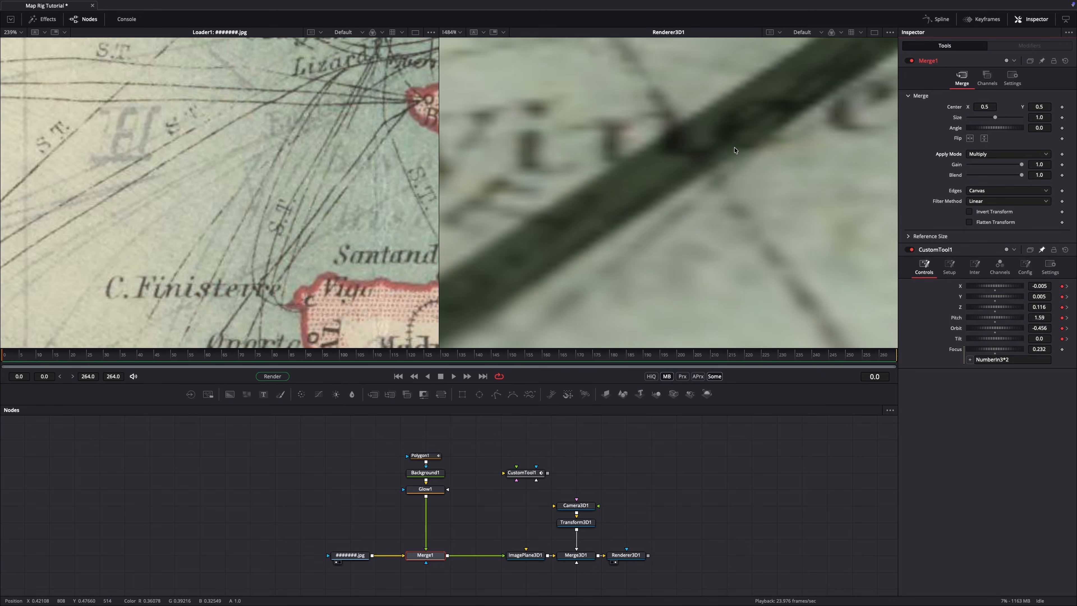
{"action": "scroll", "coordinate": [735, 147], "scroll_direction": "down", "scroll_amount": 5}
{"action": "scroll", "coordinate": [734, 147], "scroll_direction": "down", "scroll_amount": 3}
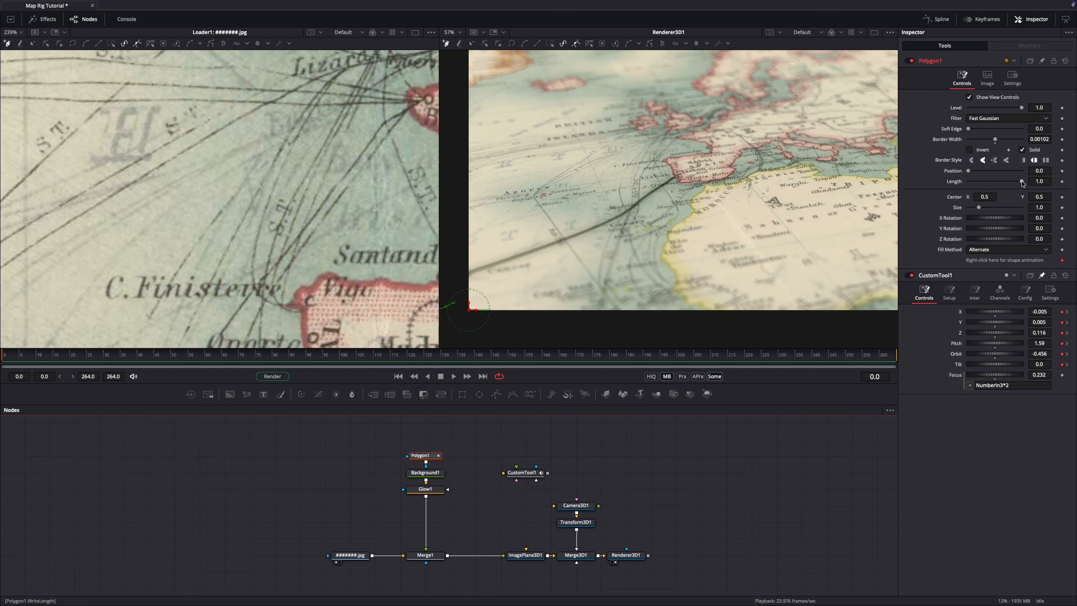
Keyframe Polygon1's length at 0.0 on frame 0 and raise it near the end of the timeline so the route draws on.
{"action": "left_click_drag", "start_coordinate": [980, 184], "coordinate": [978, 183]}
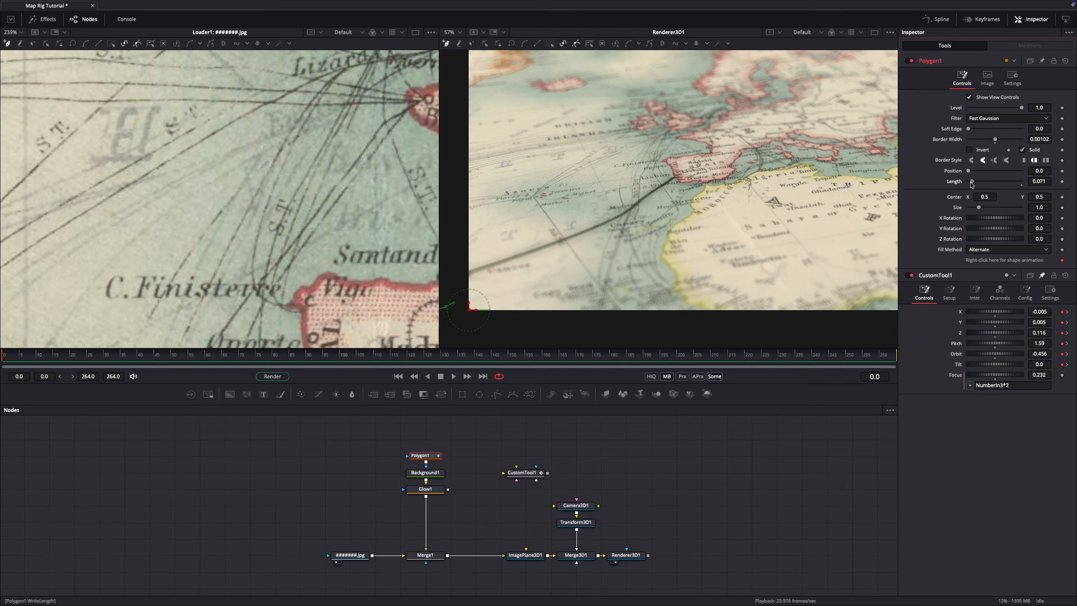
{"action": "left_click", "coordinate": [1062, 182]}
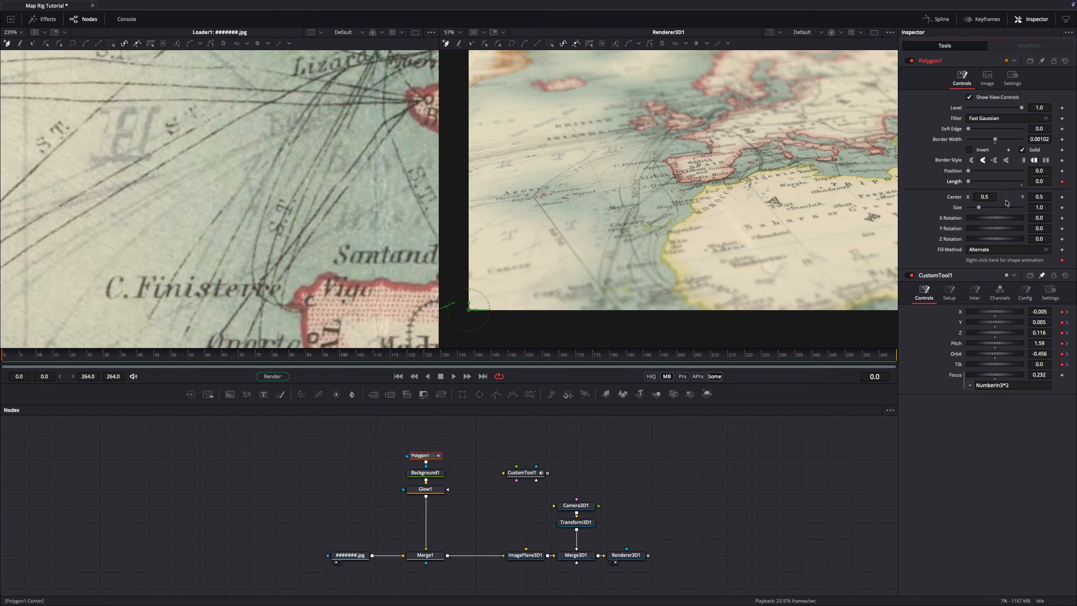
{"action": "left_click", "coordinate": [864, 355]}
{"action": "left_click_drag", "start_coordinate": [998, 185], "coordinate": [1002, 185]}
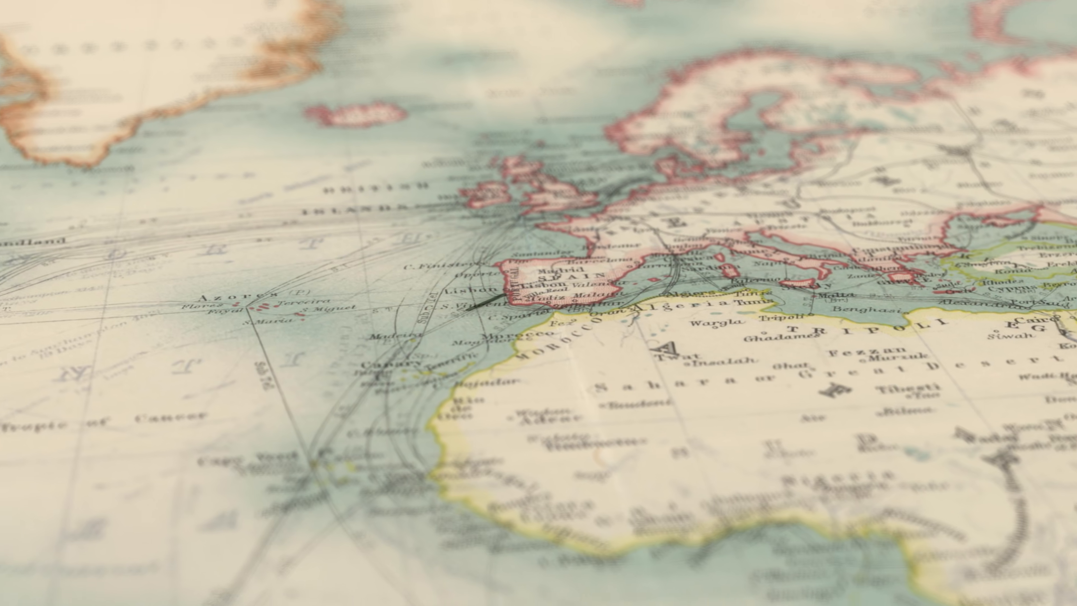